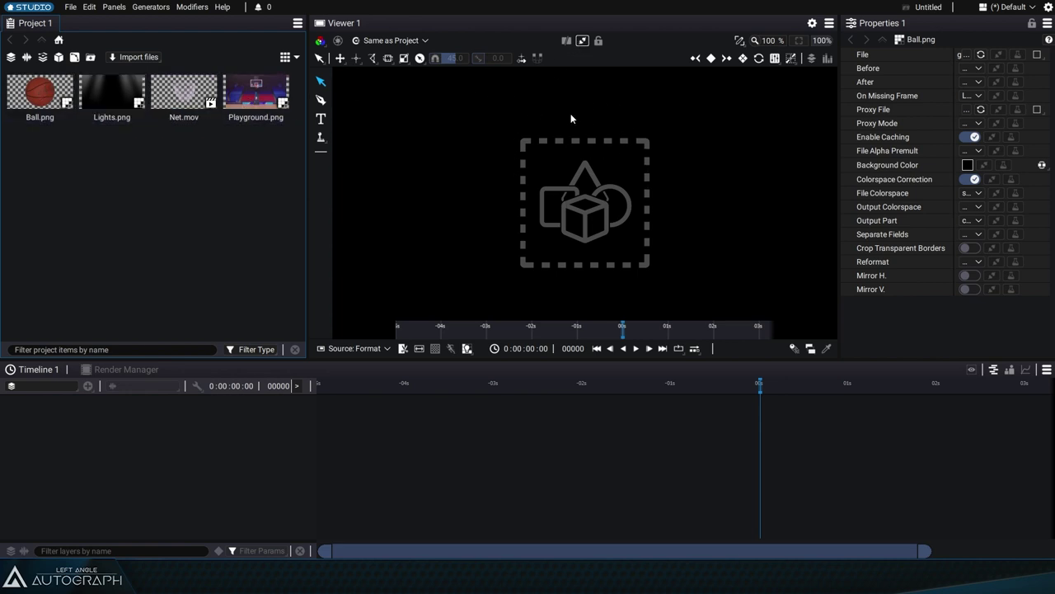
Step: Open the 900x900 Ball.png in the viewer and scrub it to frames 12 and 31
double_click(42, 97)
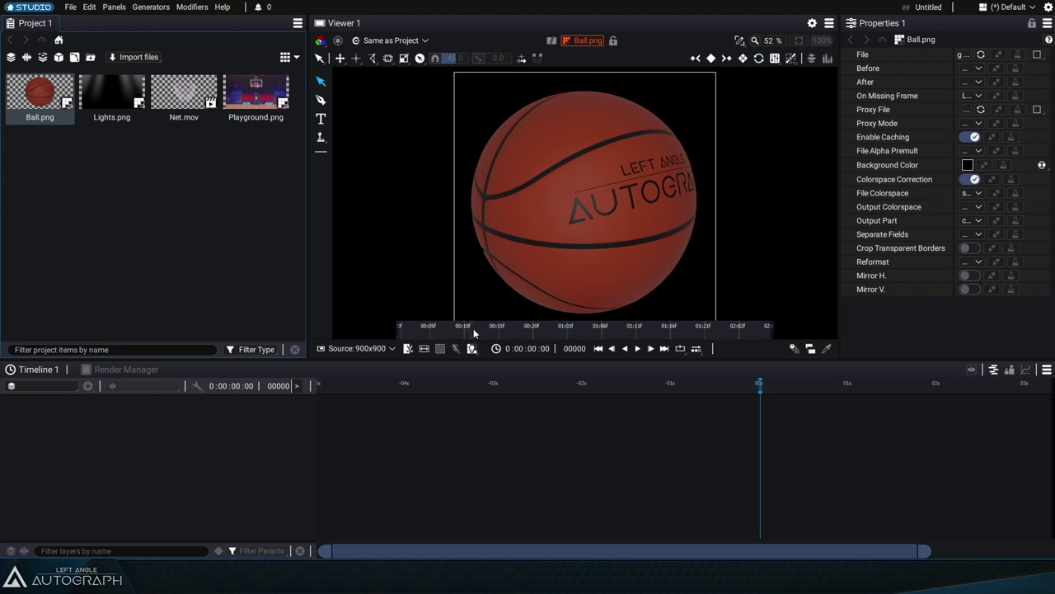
left_click_drag(465, 328, 572, 335)
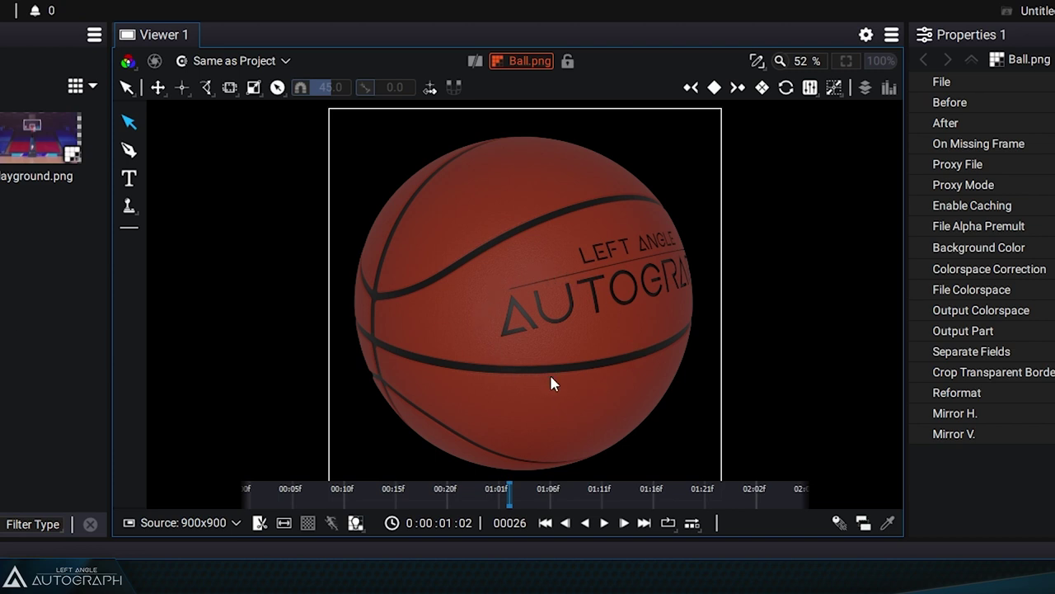
left_click_drag(509, 493, 570, 505)
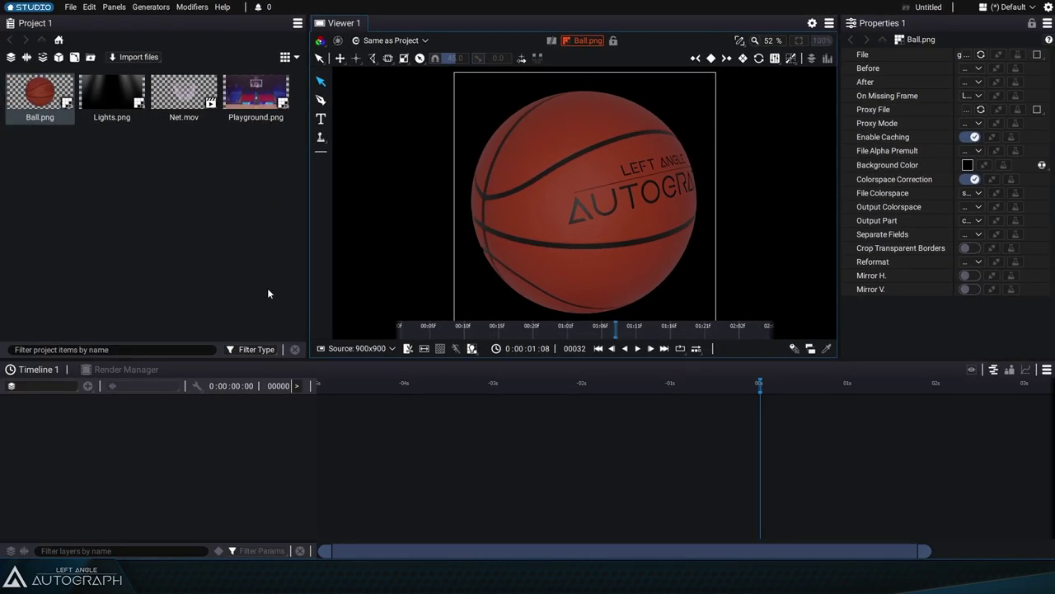
Step: Load the 150x150 Net.mov animation, scrub it to frames 10 and 47, then play it forward
double_click(188, 99)
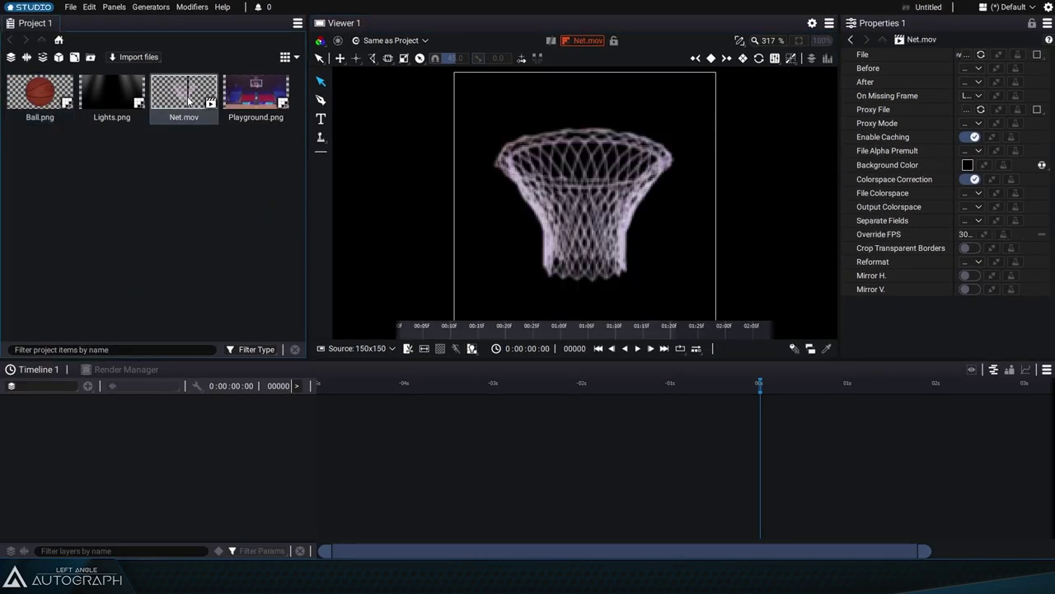
left_click(407, 334)
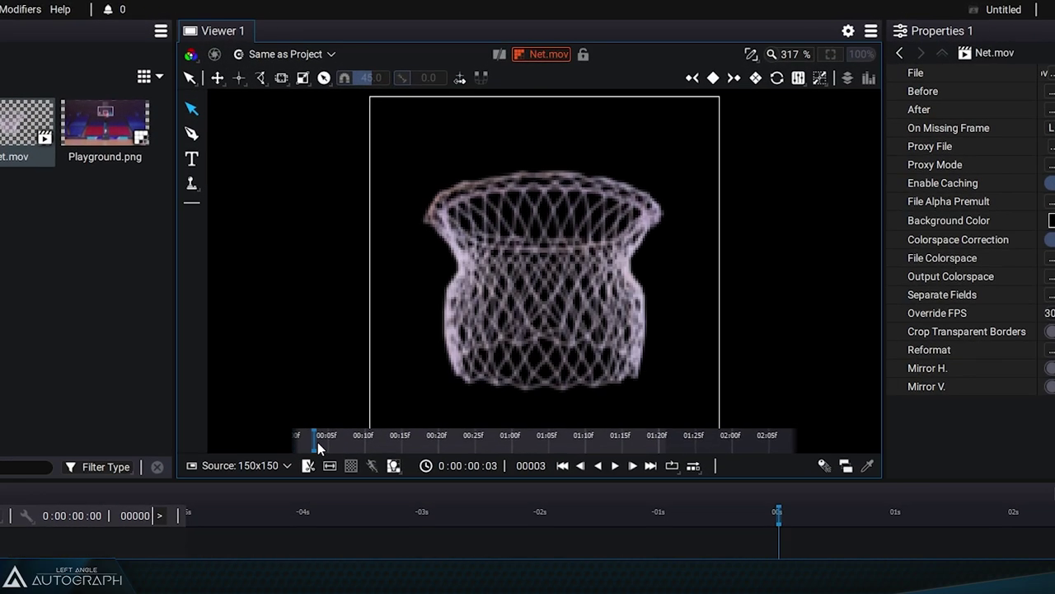
left_click_drag(317, 441, 379, 443)
left_click_drag(340, 497, 333, 490)
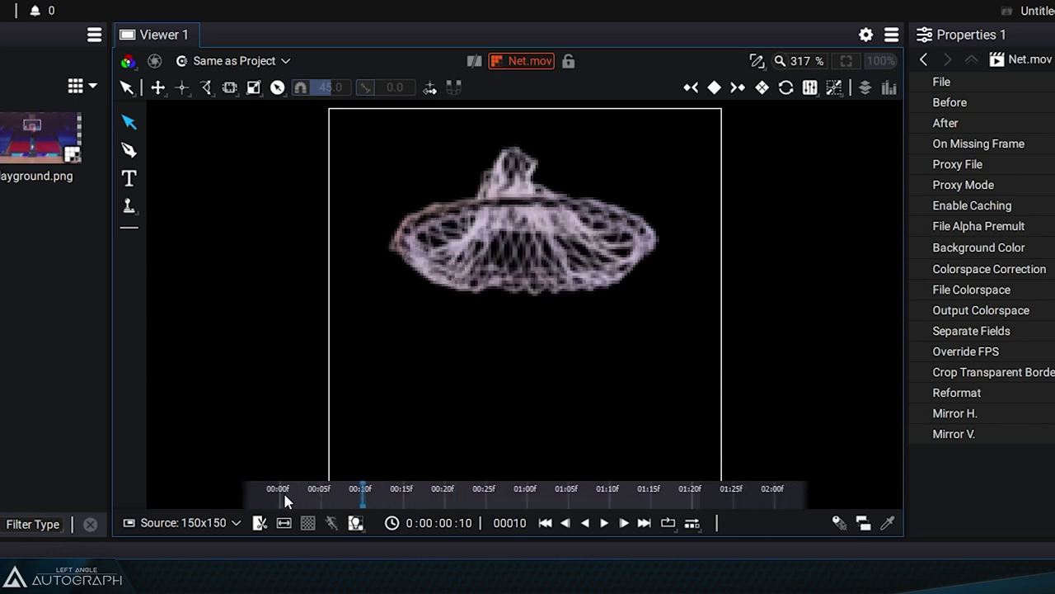
left_click_drag(286, 500, 346, 502)
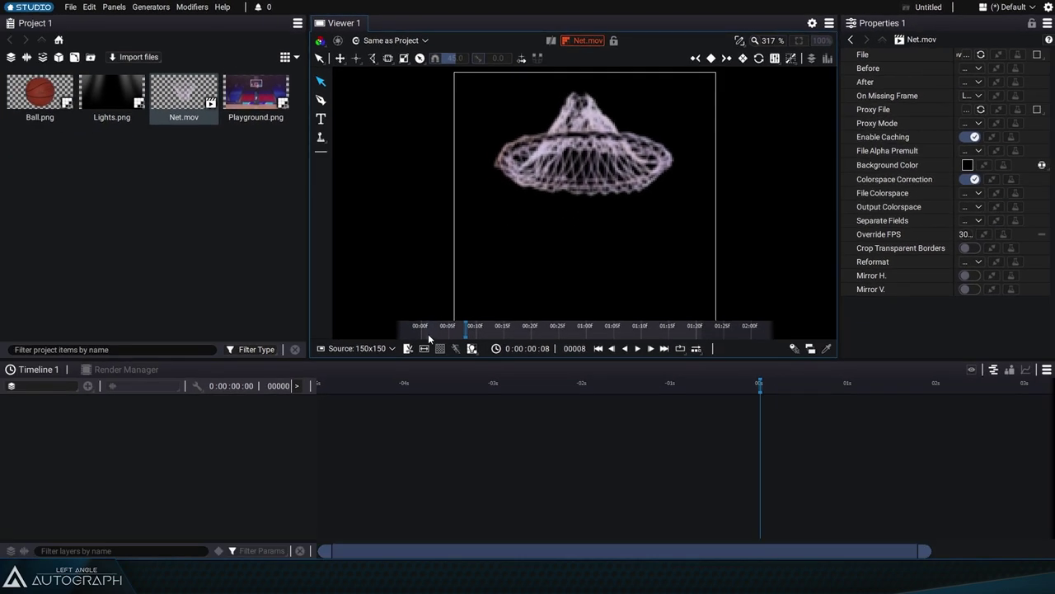
key("space")
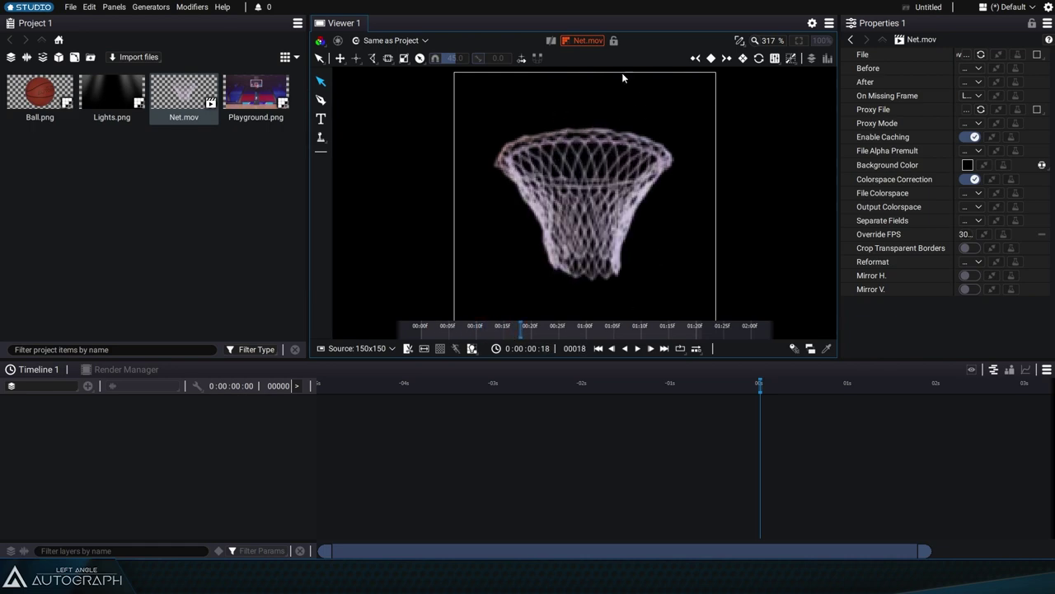
Step: Display the HD 1920x1080 Playground.png arena image in the viewer, then select Ball.png
left_click(252, 92)
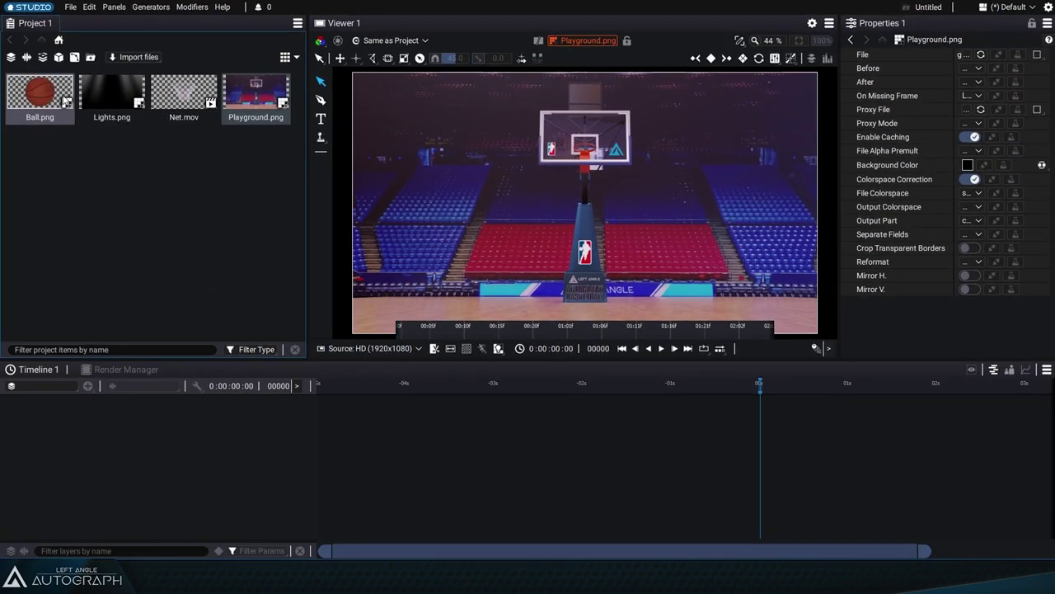
left_click(63, 97)
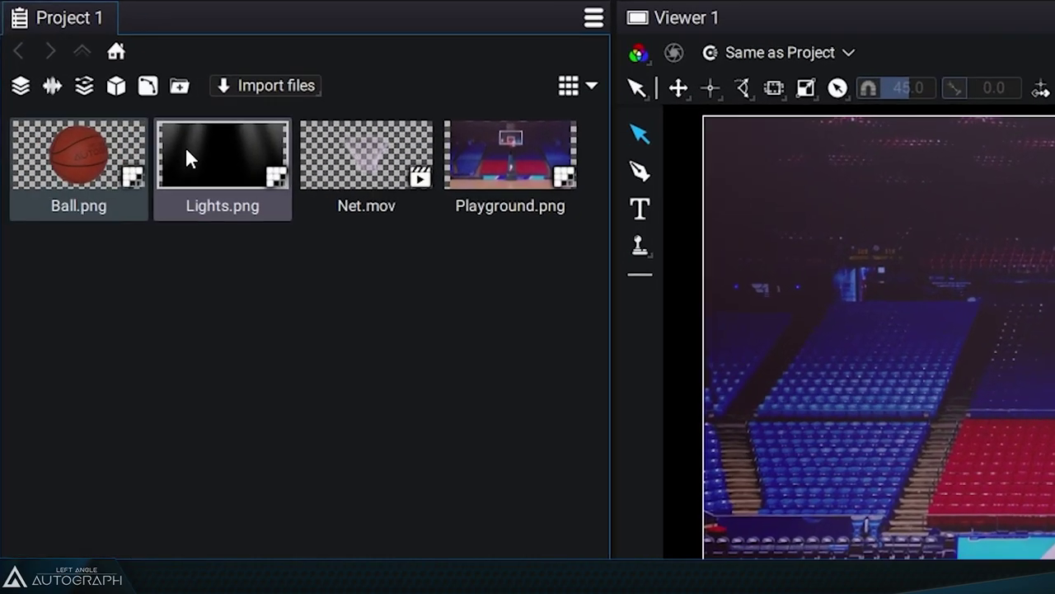
right_click(101, 92)
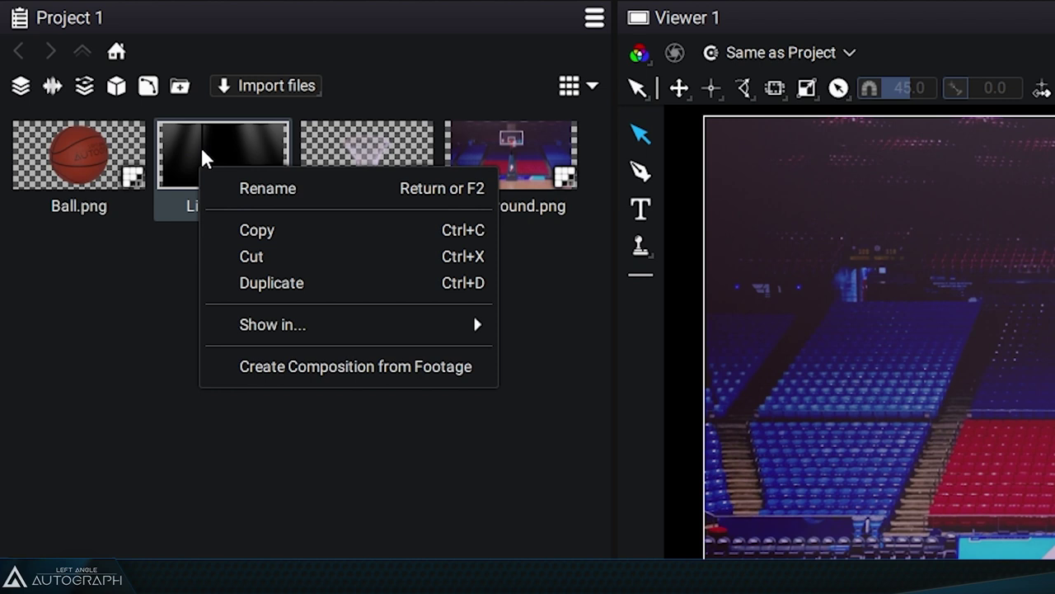
mouse_move(293, 327)
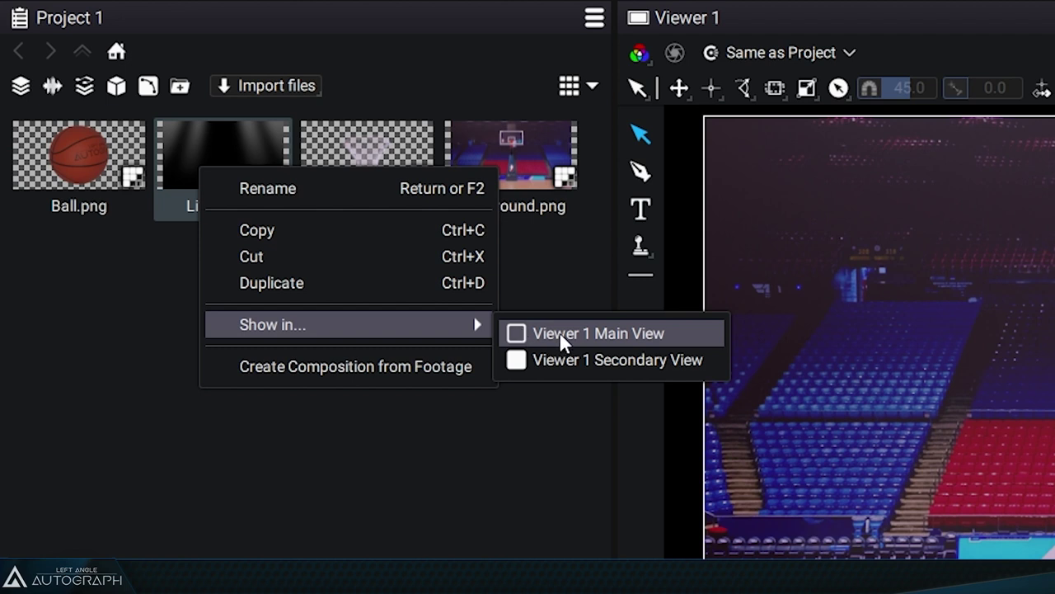
left_click(478, 454)
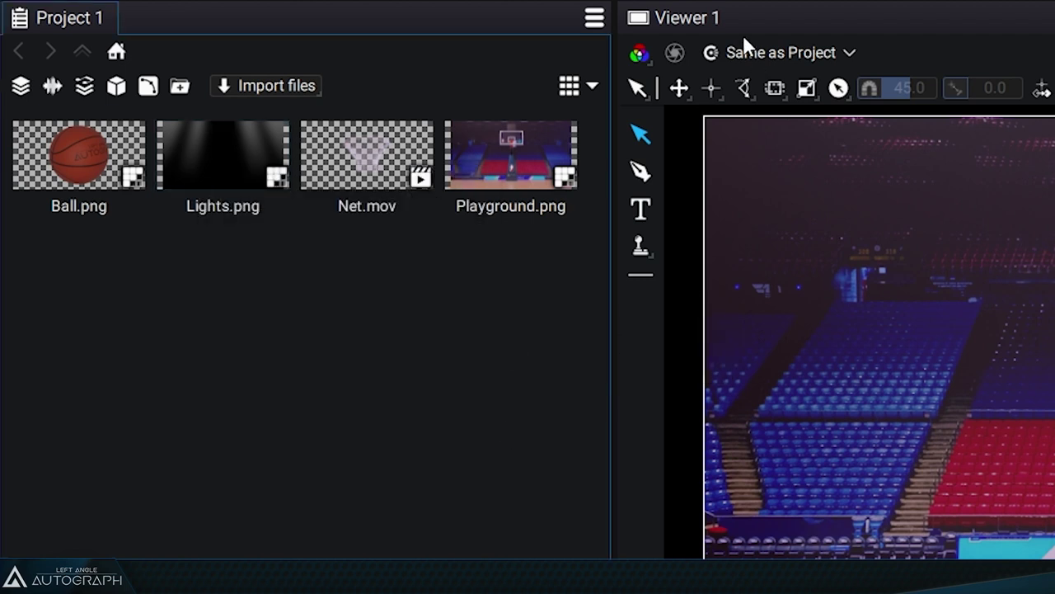
Step: Change the viewer tab's name from 'Viewer 1' to 'My Viewer'
left_click(86, 19)
left_click(687, 19)
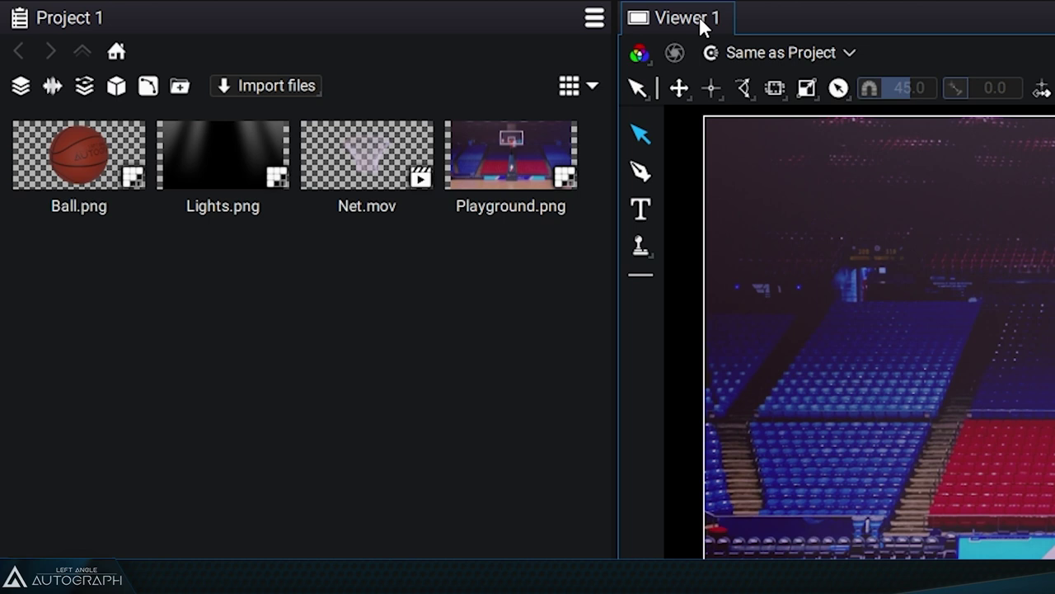
double_click(699, 17)
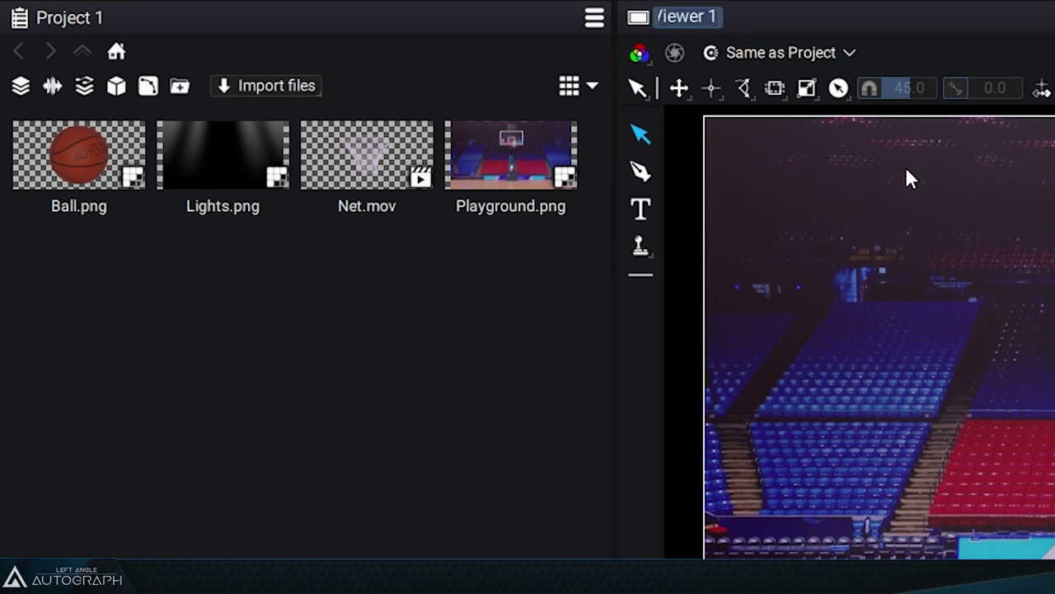
key("End")
key("BackSpace")
key("BackSpace")
key("Home")
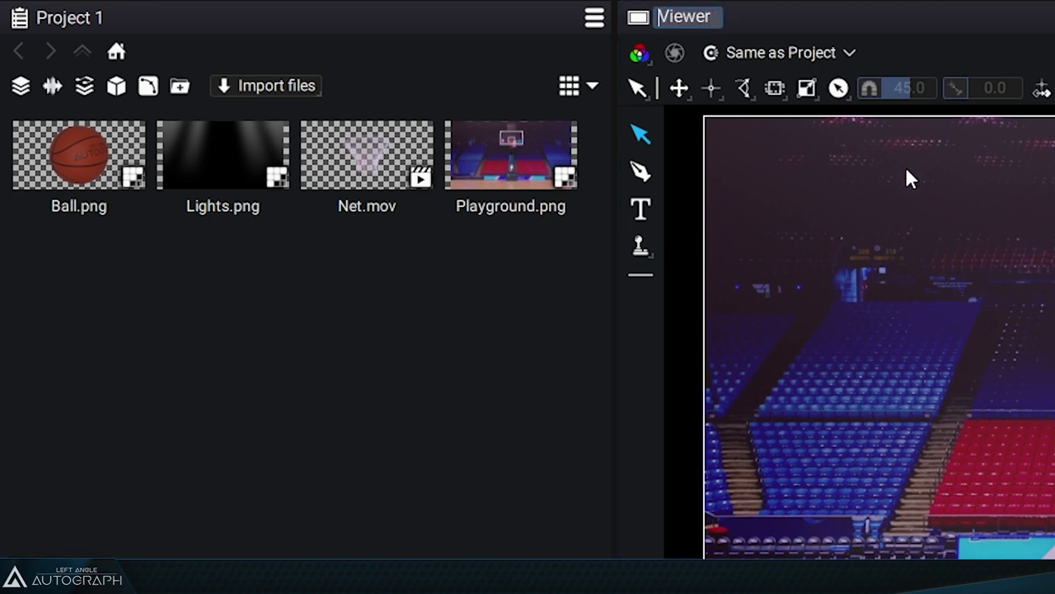
type("My")
key("Return")
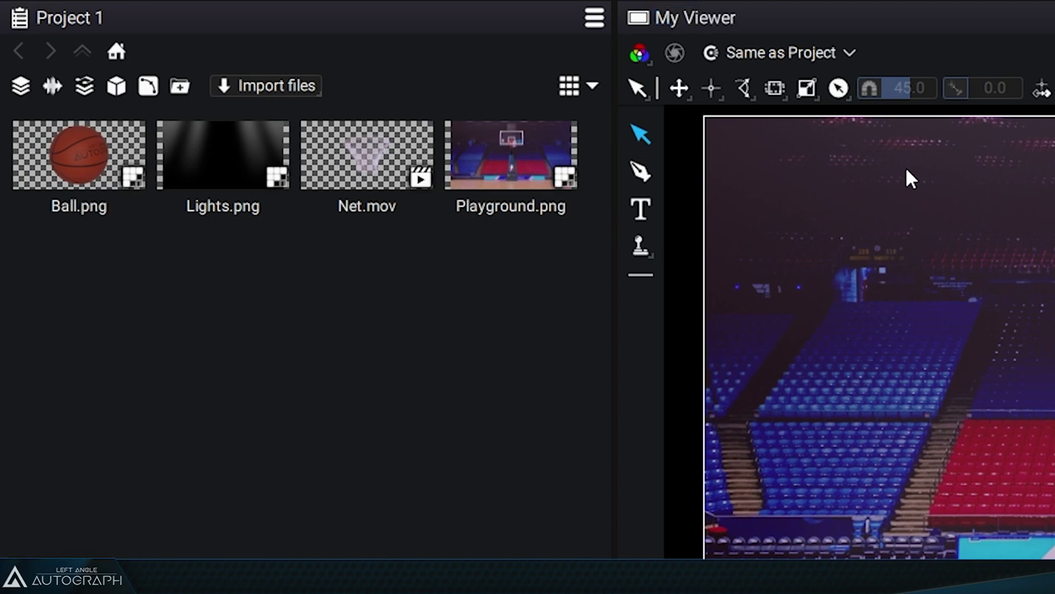
left_click(689, 20)
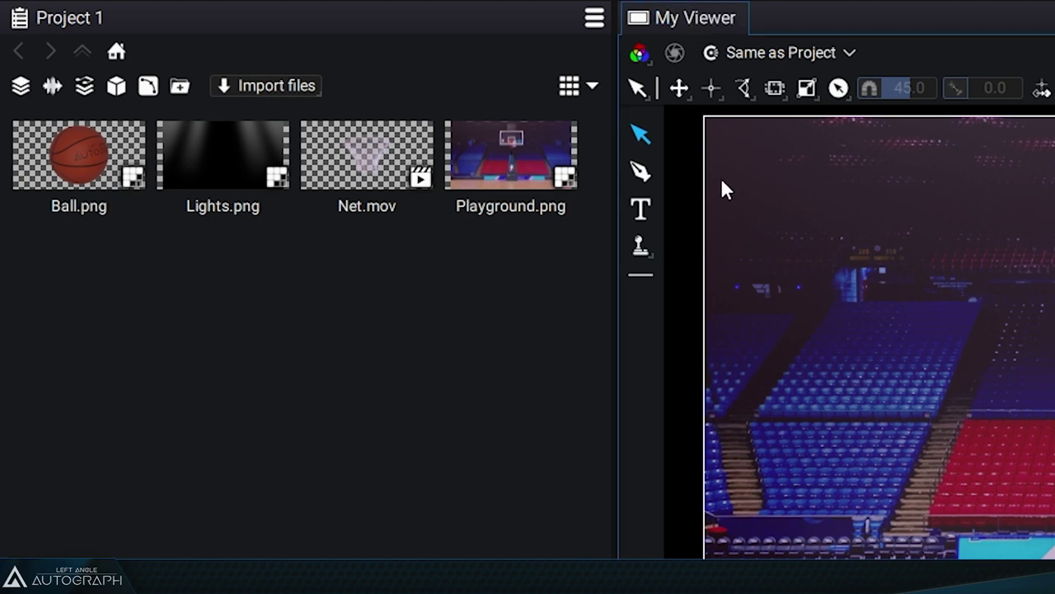
Step: Show Lights.png in My Viewer Main View from its context menu, then open the viewer's composition-link options
right_click(246, 149)
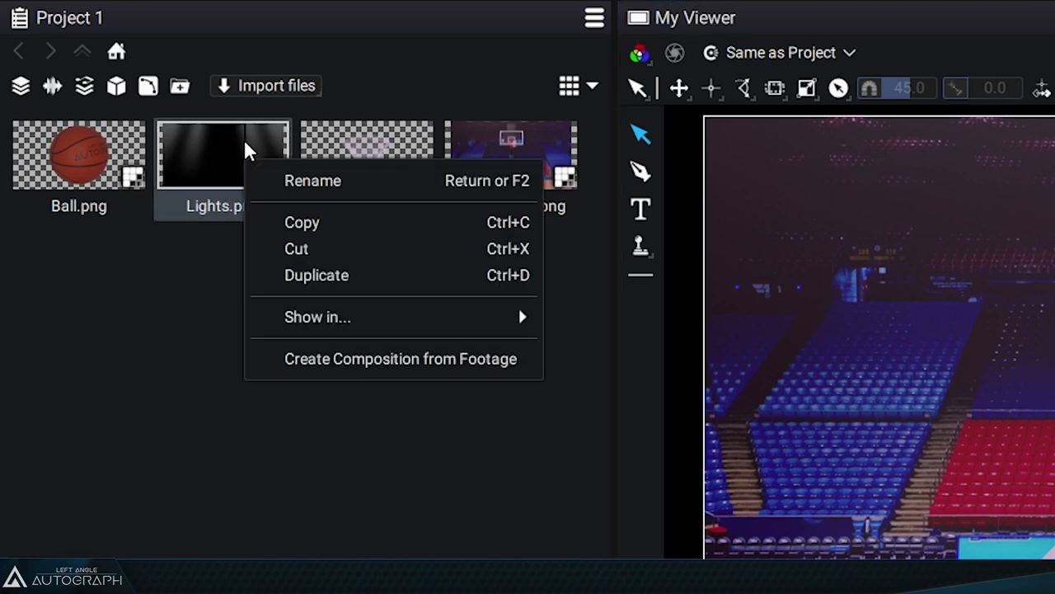
mouse_move(335, 322)
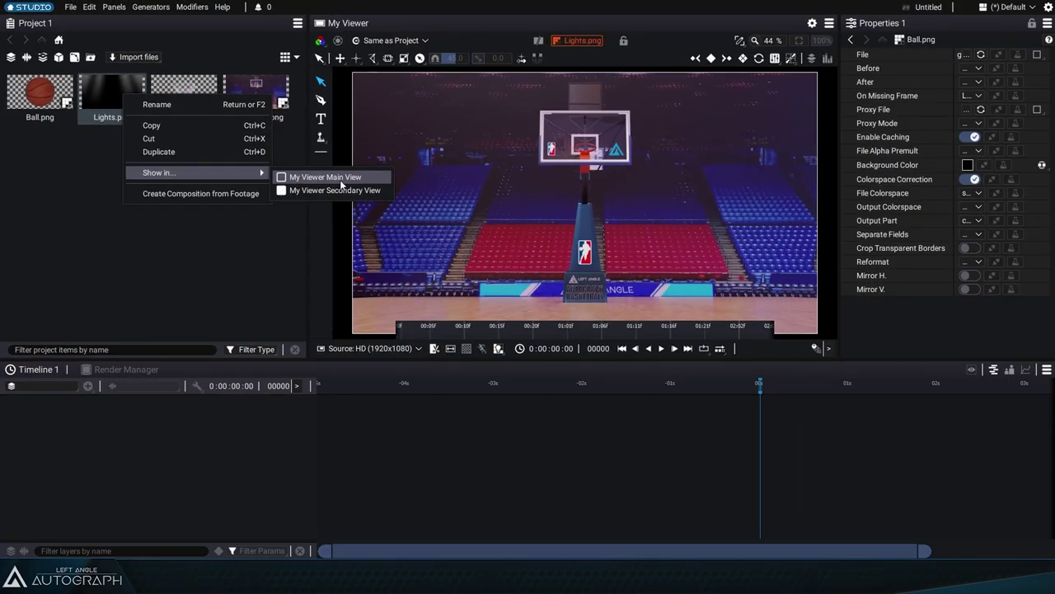
left_click(626, 328)
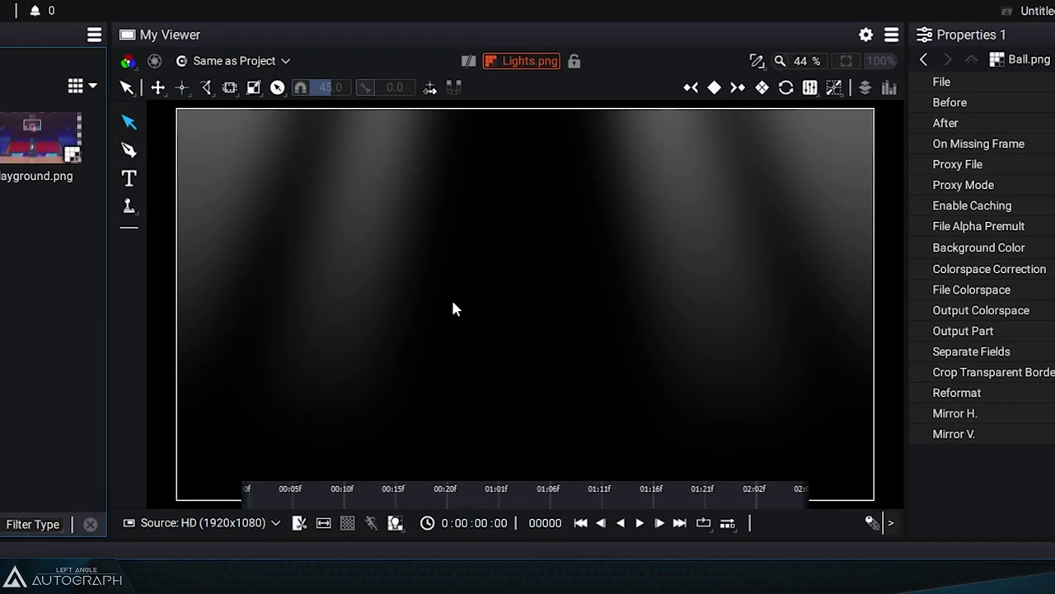
left_click(535, 66)
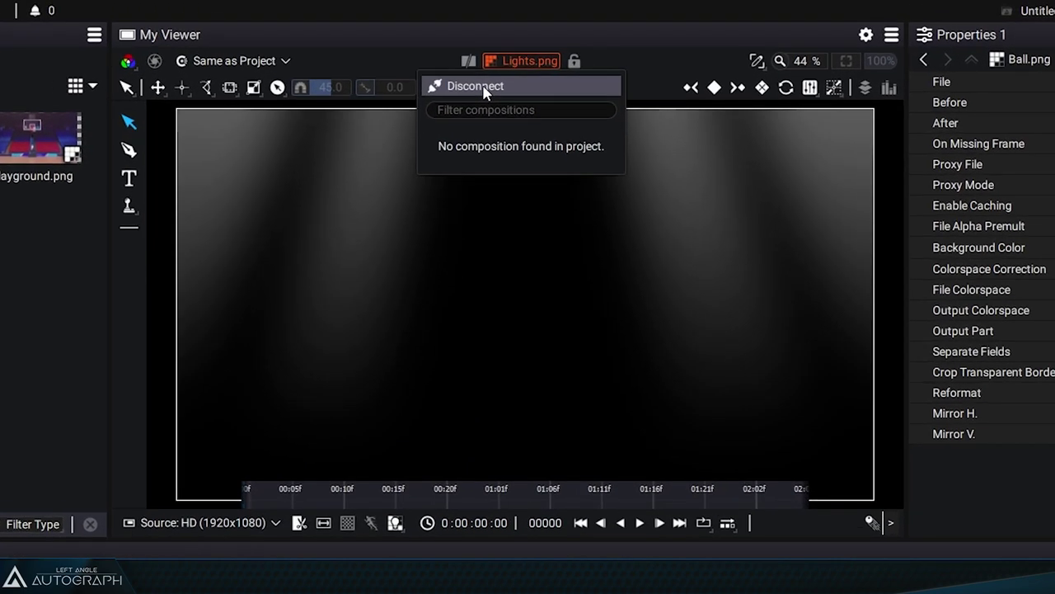
Step: Disconnect Lights.png from My Viewer and display the Playground.png arena image instead
left_click(485, 87)
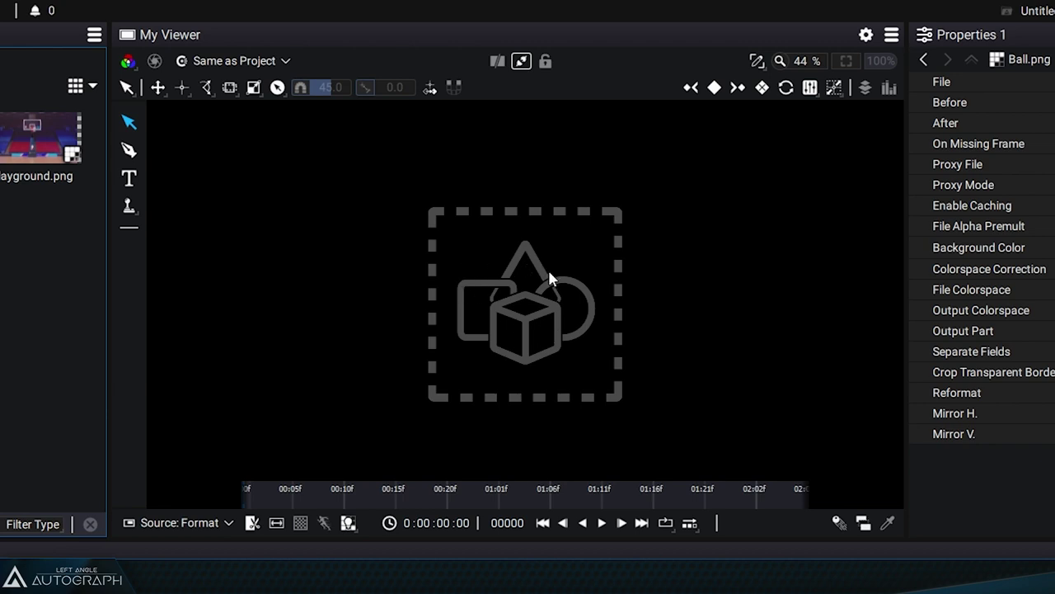
left_click(29, 151)
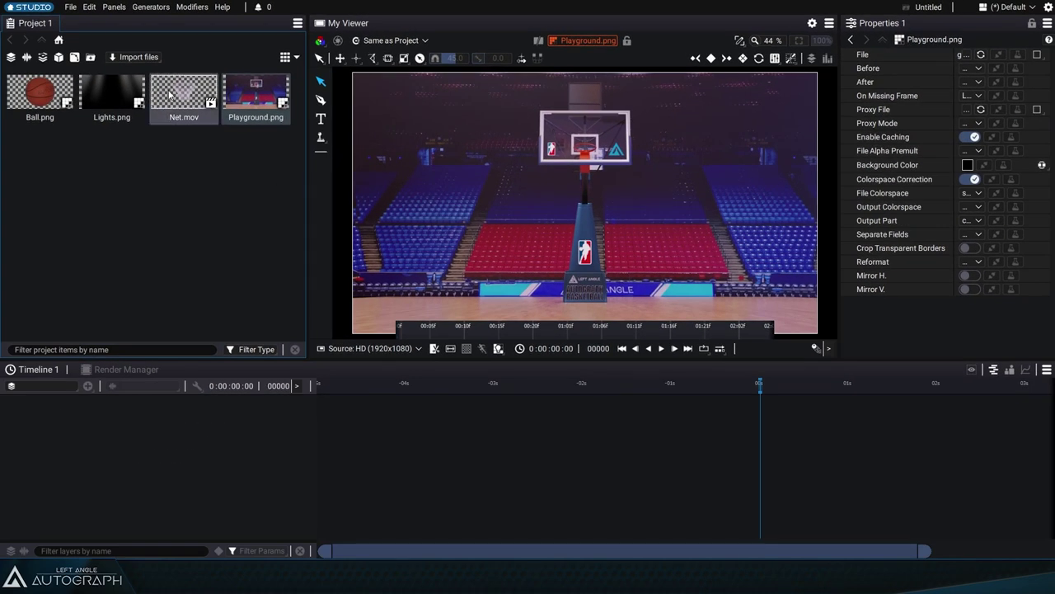
Step: Show the 150x150 Net.mov animation in My Viewer and scrub along its time ruler
left_click(170, 96)
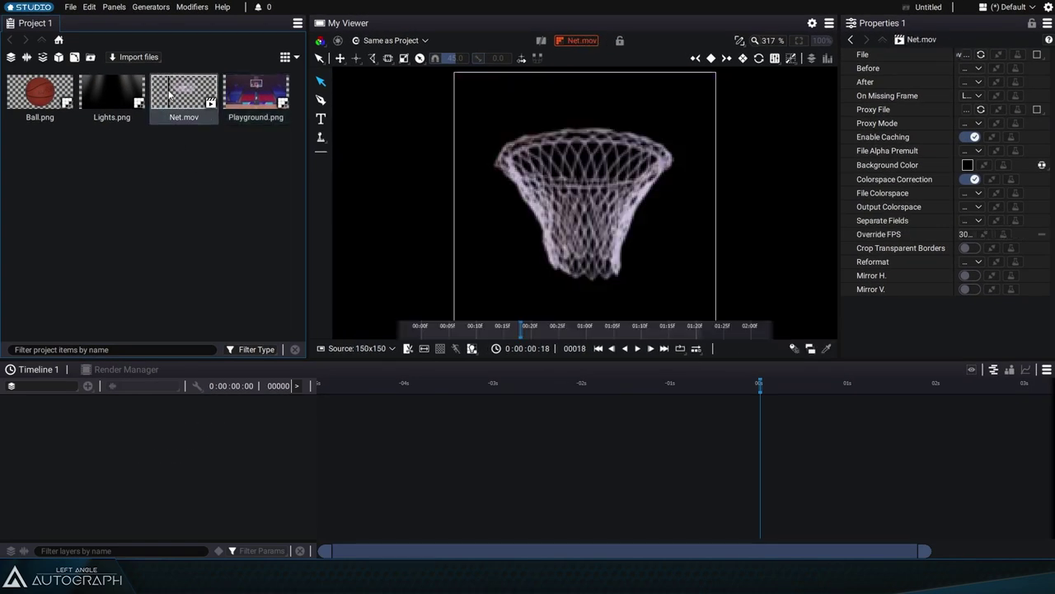
left_click_drag(435, 331, 474, 341)
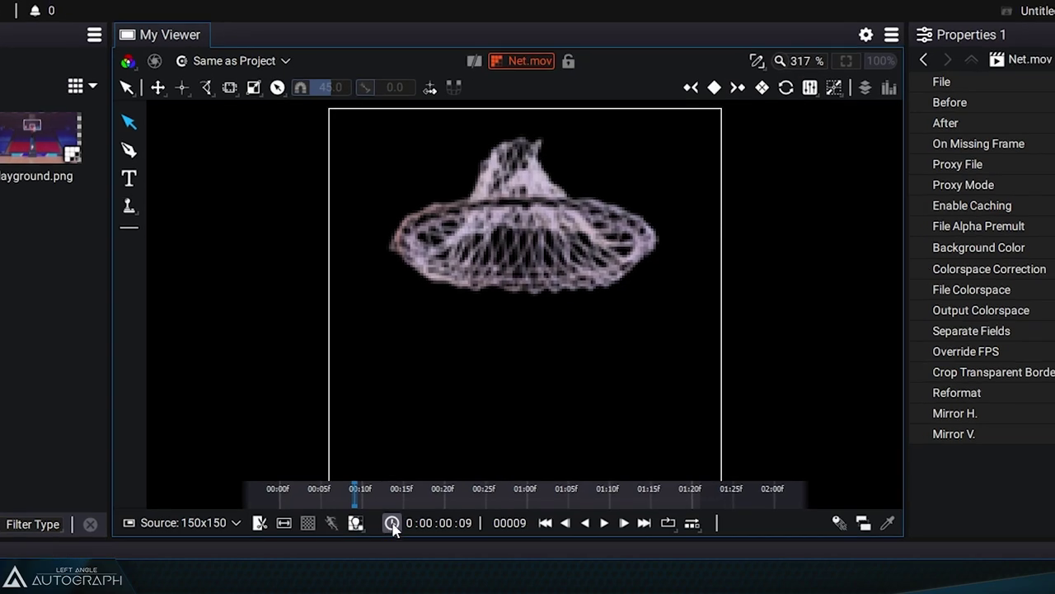
Step: Toggle the viewer's time ruler several times, leaving it hidden, then select Ball.png
left_click(392, 524)
left_click(393, 523)
left_click(392, 524)
left_click(392, 523)
left_click(393, 524)
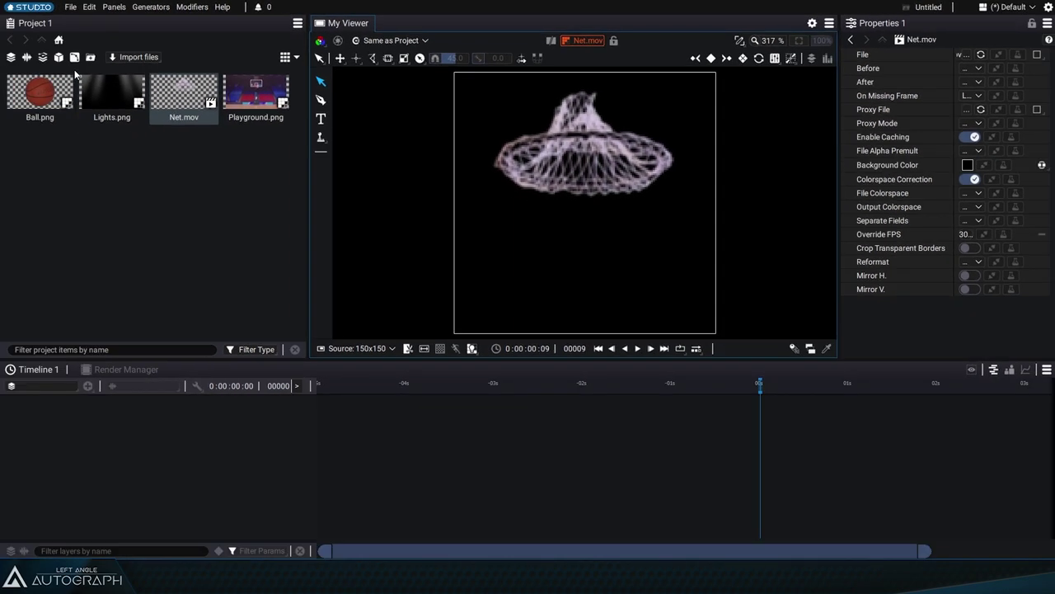
left_click(70, 82)
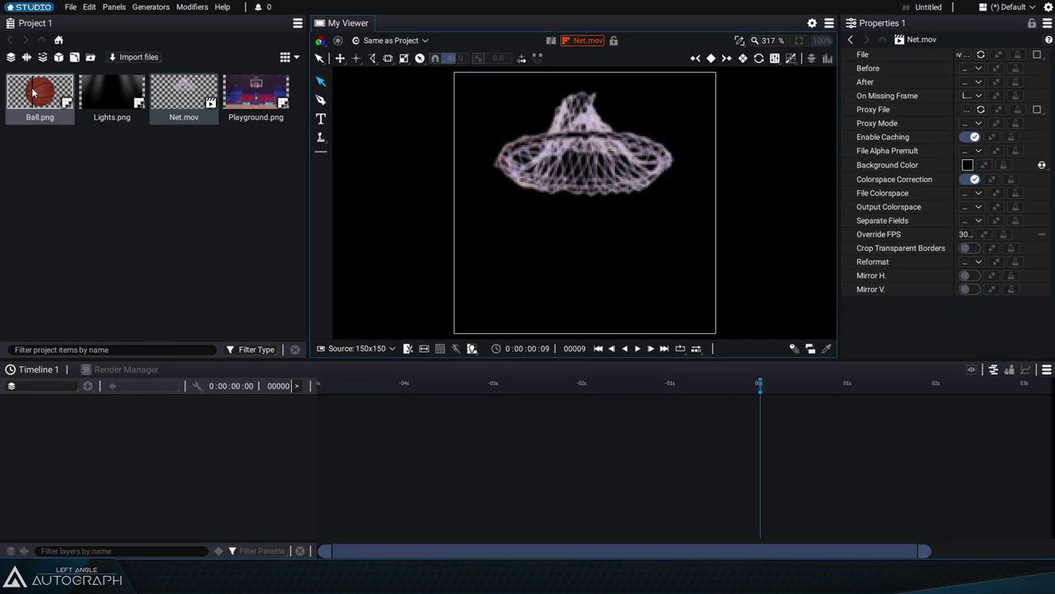